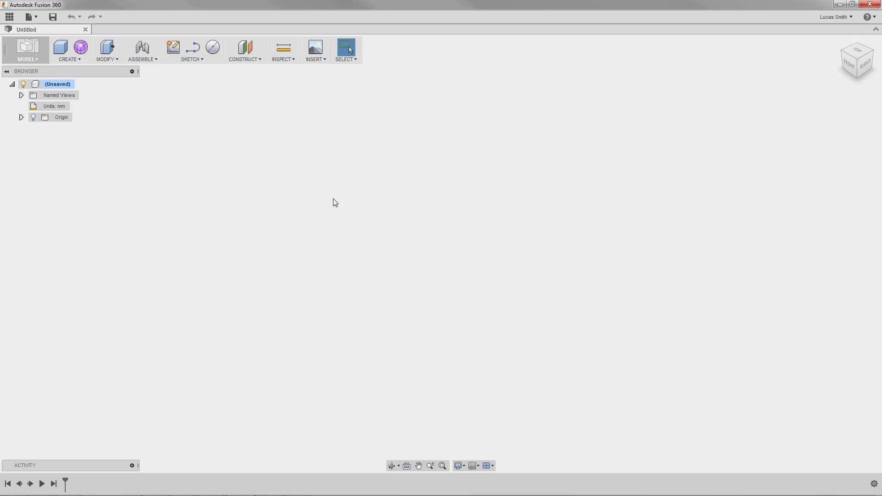
- Switch into the Sculpt workspace and dismiss its introductory notice
{"action": "left_click", "coordinate": [81, 48]}
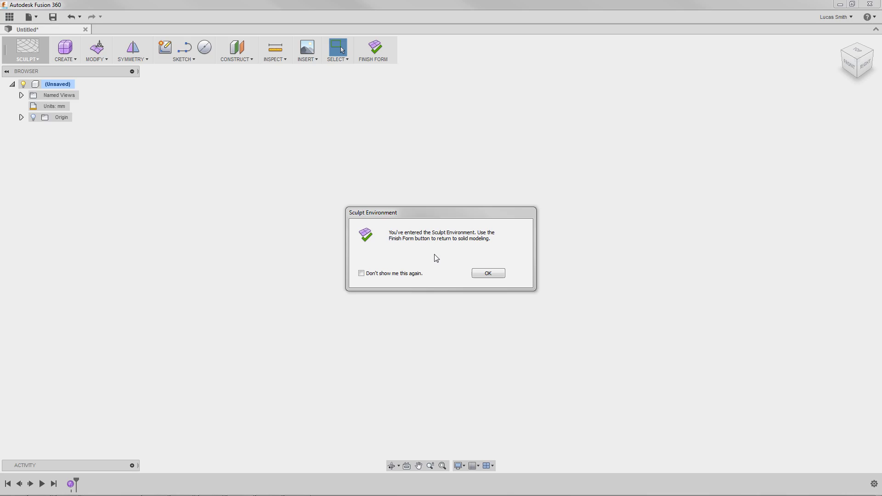
{"action": "left_click", "coordinate": [478, 272]}
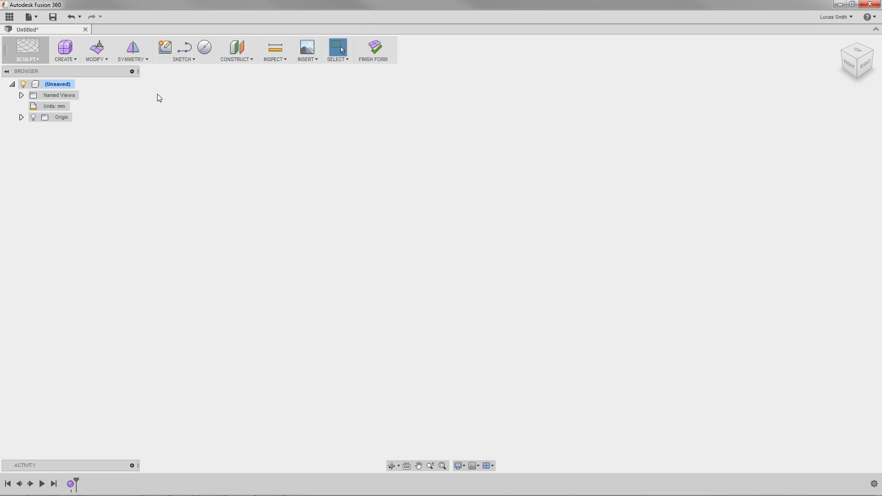
- Start a Box form from the sculpt Create menu
{"action": "left_click", "coordinate": [69, 61]}
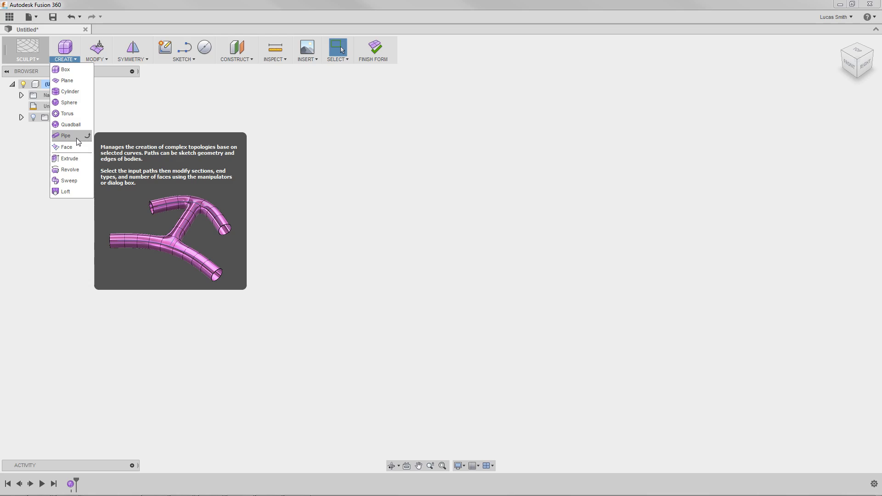
{"action": "left_click", "coordinate": [66, 69]}
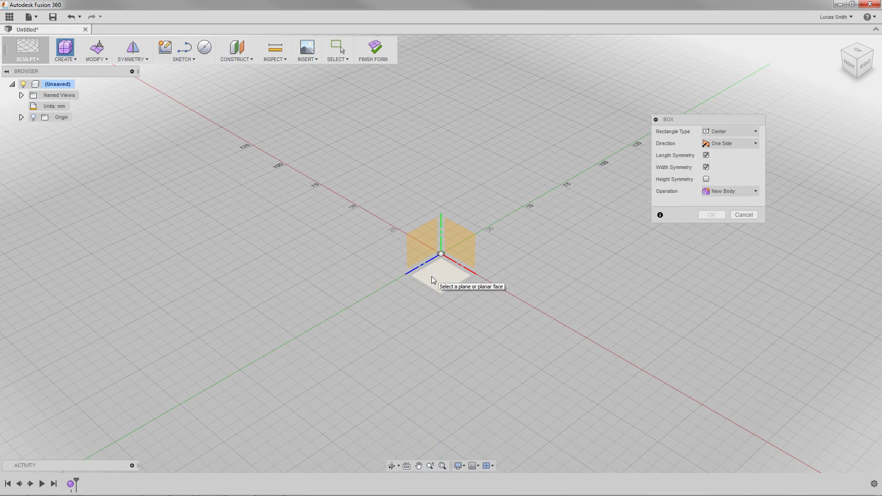
- Place the box on the ground plane, centred on the origin, with an 80 × 100 mm base
{"action": "left_click", "coordinate": [431, 276]}
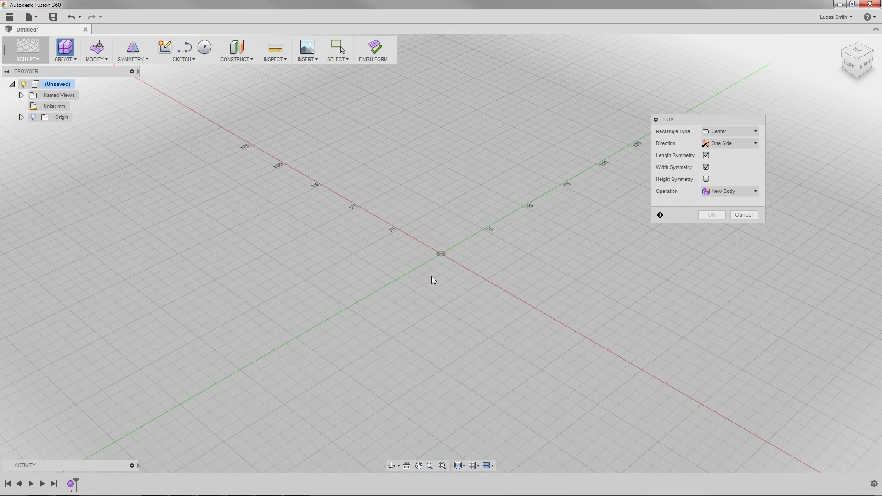
{"action": "left_click", "coordinate": [440, 253]}
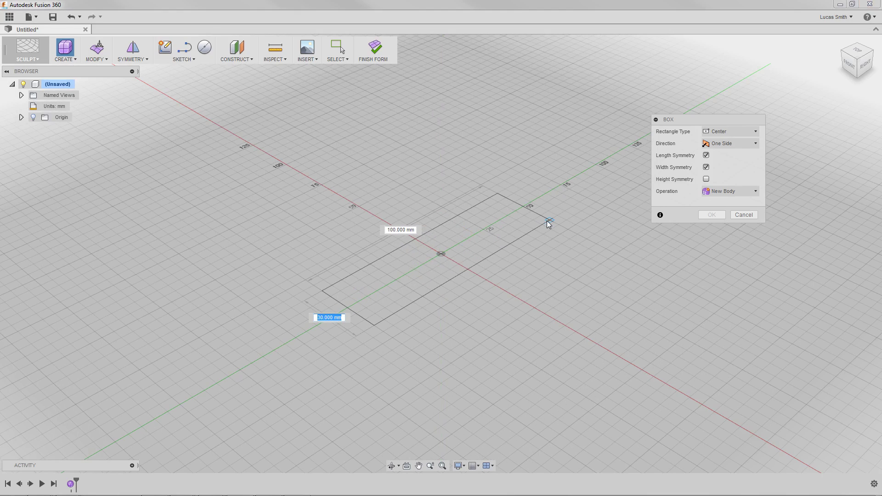
{"action": "type", "text": "80"}
{"action": "key", "text": "Tab"}
{"action": "type", "text": "1"}
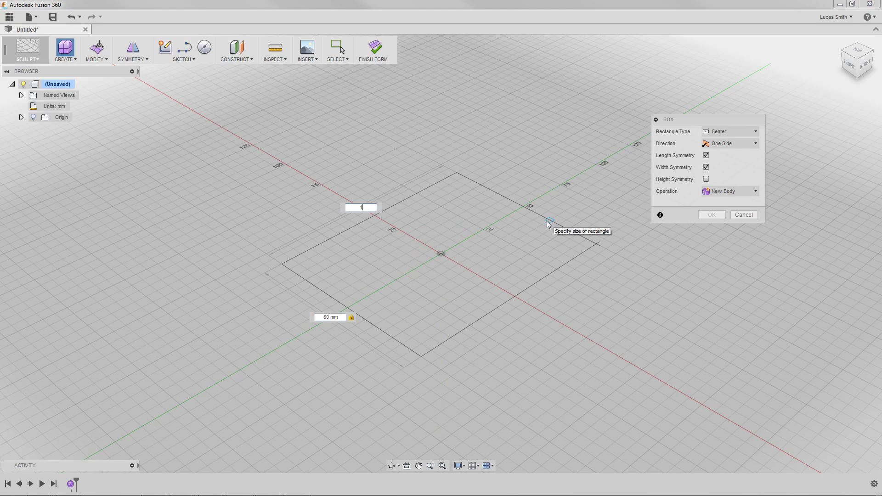
{"action": "type", "text": "00"}
{"action": "key", "text": "Tab"}
{"action": "key", "text": "Return"}
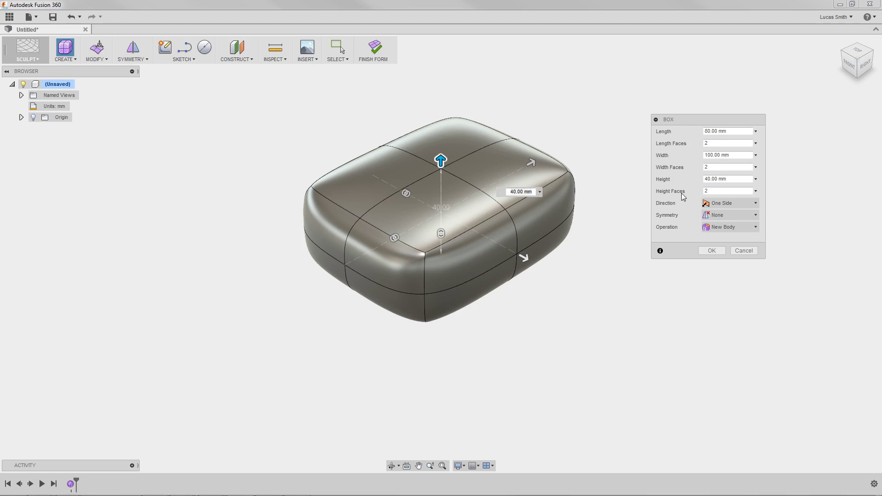
{"action": "left_click", "coordinate": [720, 143]}
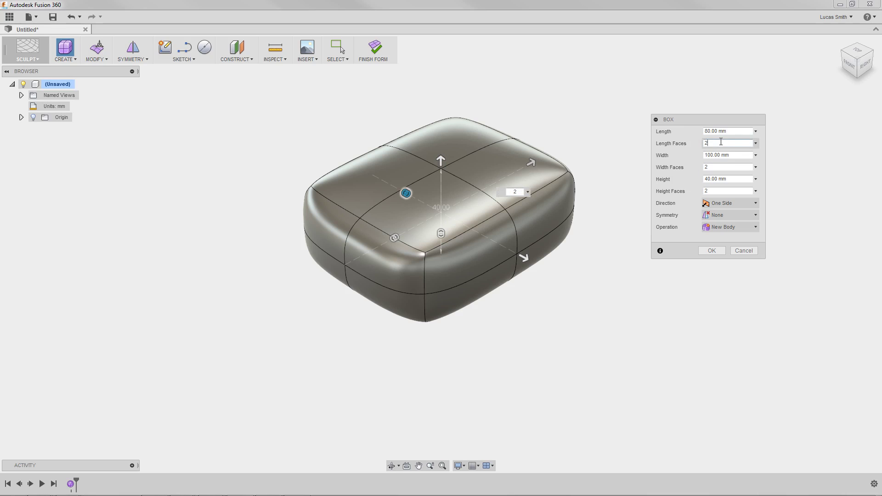
{"action": "type", "text": "3"}
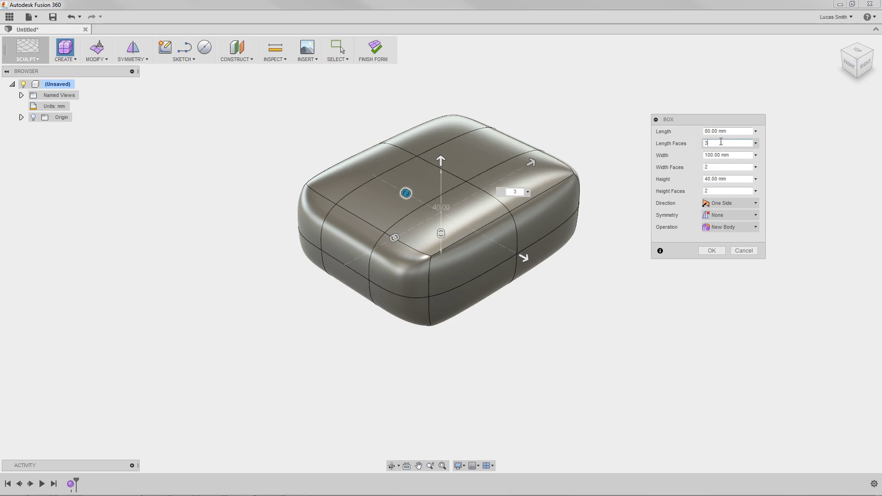
{"action": "left_click", "coordinate": [719, 166]}
{"action": "type", "text": "3"}
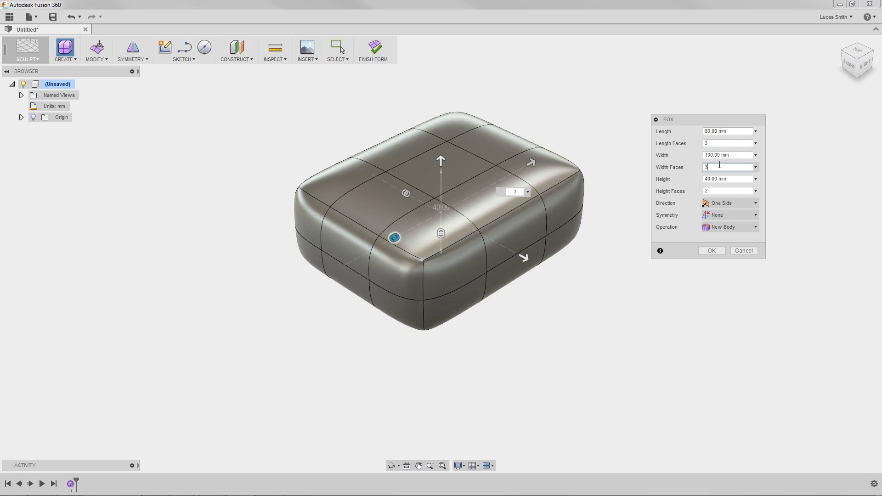
{"action": "key", "text": "BackSpace"}
{"action": "type", "text": "2"}
{"action": "left_click", "coordinate": [716, 145]}
{"action": "key", "text": "BackSpace"}
{"action": "type", "text": "2"}
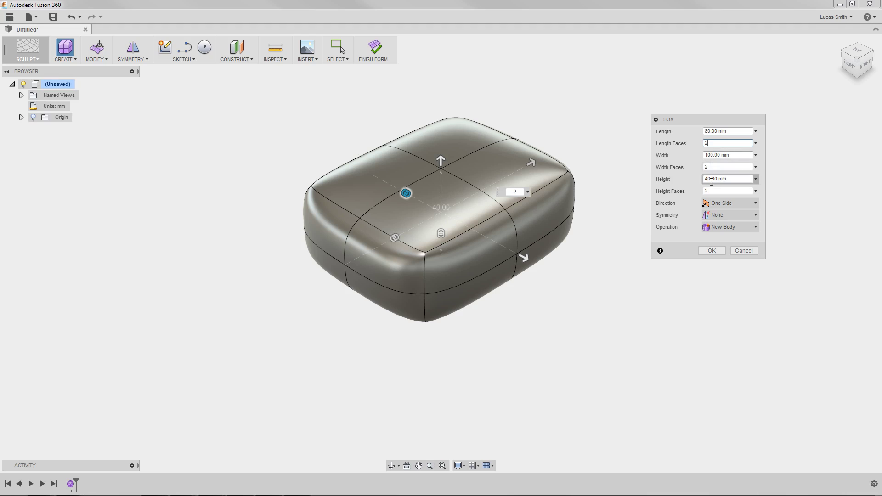
- Set the box symmetry to Mirror with Length and Width Symmetry enabled
{"action": "left_click", "coordinate": [716, 219]}
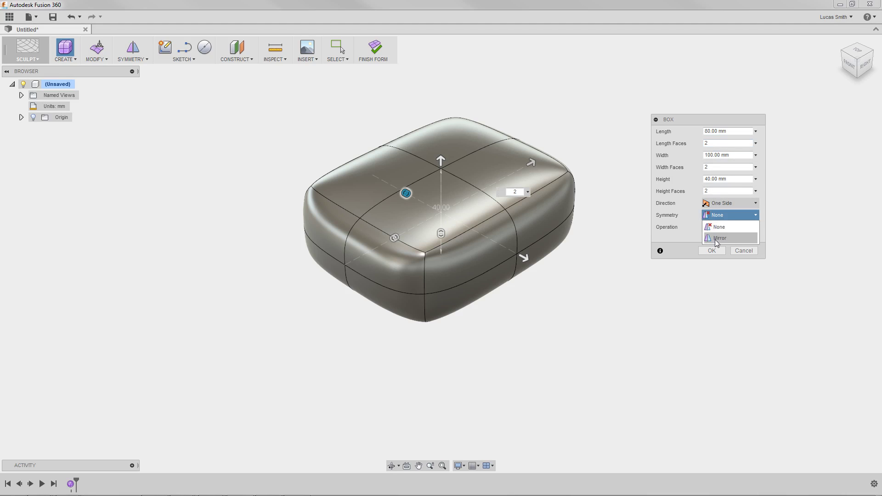
{"action": "left_click", "coordinate": [716, 237]}
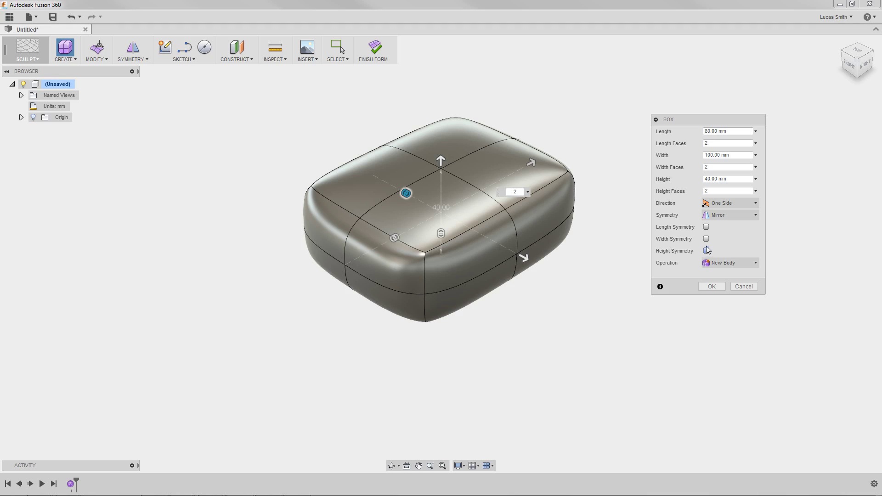
{"action": "left_click", "coordinate": [706, 226]}
{"action": "left_click", "coordinate": [706, 239]}
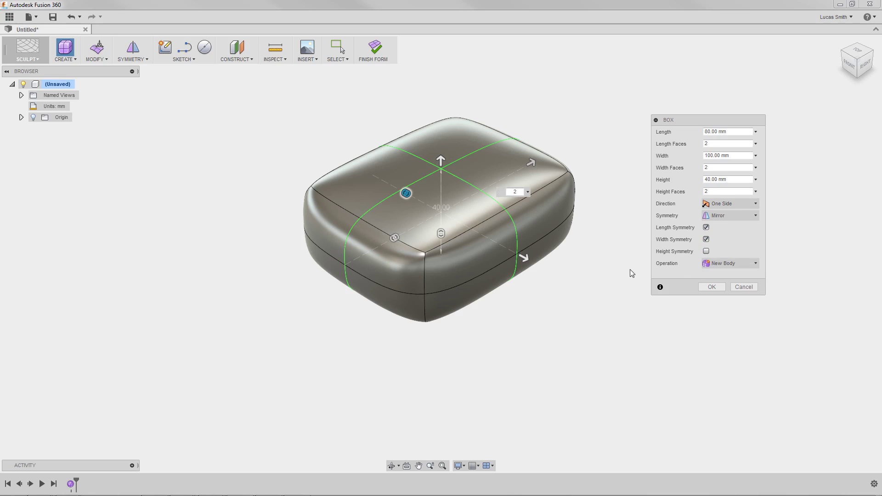
- Raise the box height from 40 mm to 50 mm, making it 80 × 100 × 50 mm
{"action": "mouse_move", "coordinate": [567, 269]}
{"action": "middle_mouse_down", "text": "shift"}
{"action": "mouse_move", "coordinate": [492, 255]}
{"action": "mouse_move", "coordinate": [411, 171]}
{"action": "mouse_move", "coordinate": [404, 148]}
{"action": "mouse_move", "coordinate": [573, 194]}
{"action": "mouse_move", "coordinate": [586, 266]}
{"action": "mouse_move", "coordinate": [570, 280]}
{"action": "middle_mouse_up", "text": "shift"}
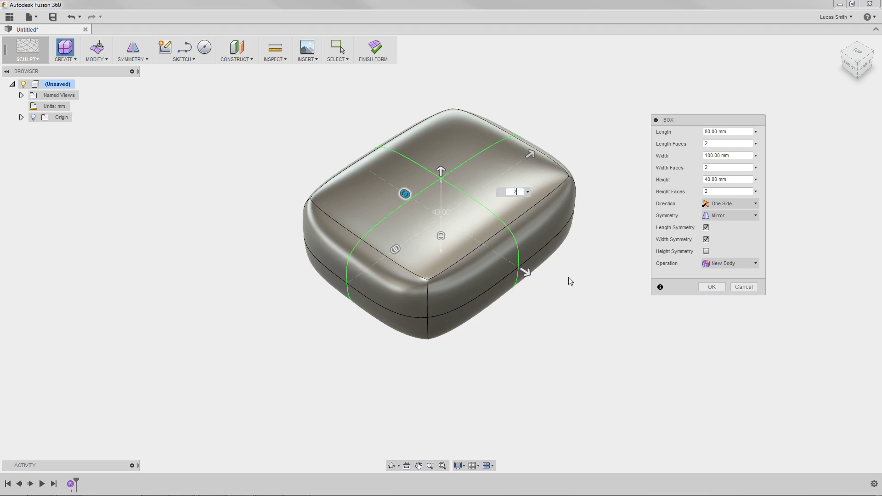
{"action": "left_click_drag", "start_coordinate": [402, 192], "coordinate": [383, 184]}
{"action": "left_click_drag", "start_coordinate": [441, 171], "coordinate": [442, 149]}
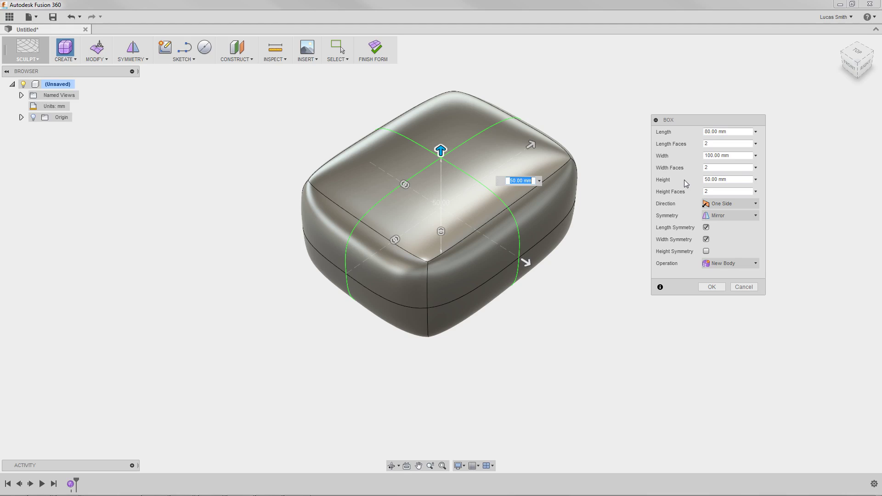
- Commit the 80 × 100 × 50 mm box body and begin Edit Form
{"action": "left_click", "coordinate": [711, 286]}
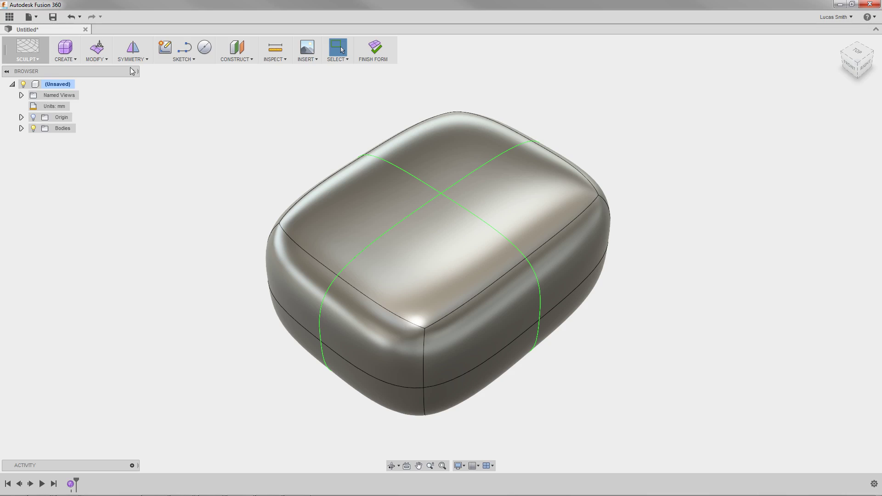
{"action": "left_click", "coordinate": [103, 53]}
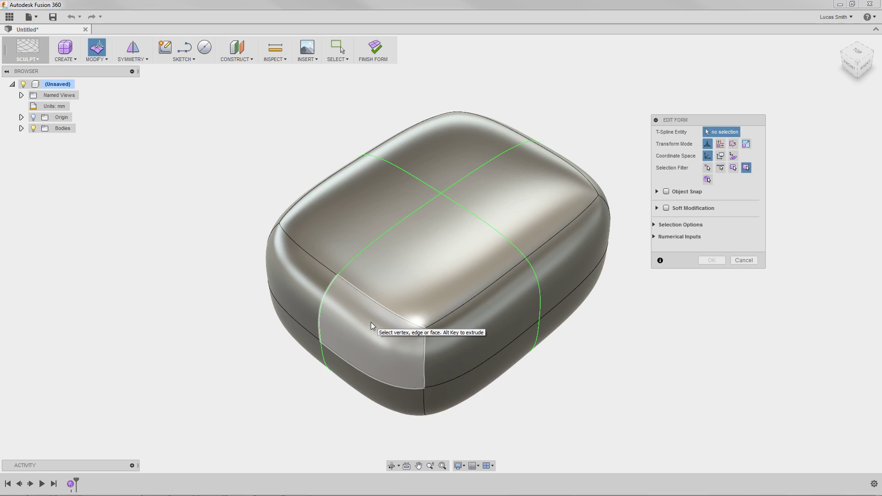
- Tilt the front-left corner face and adjacent top face by -15 degrees
{"action": "left_click", "coordinate": [371, 323]}
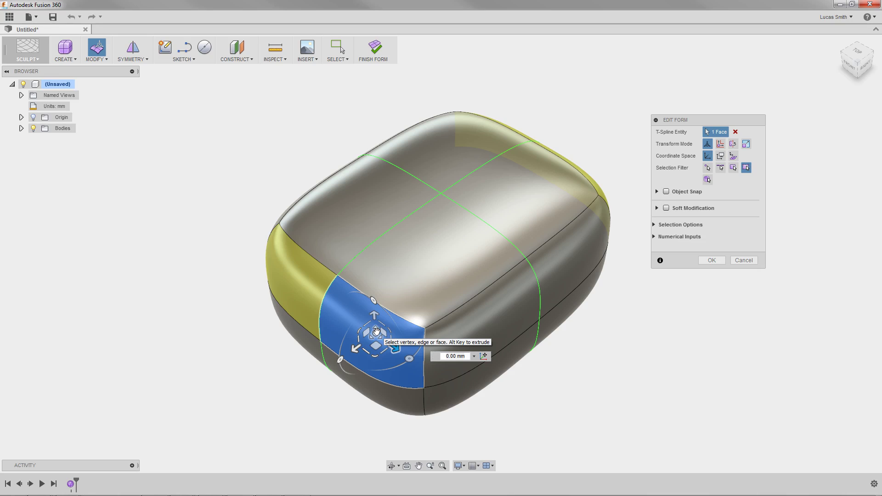
{"action": "left_click", "coordinate": [419, 297], "text": "shift"}
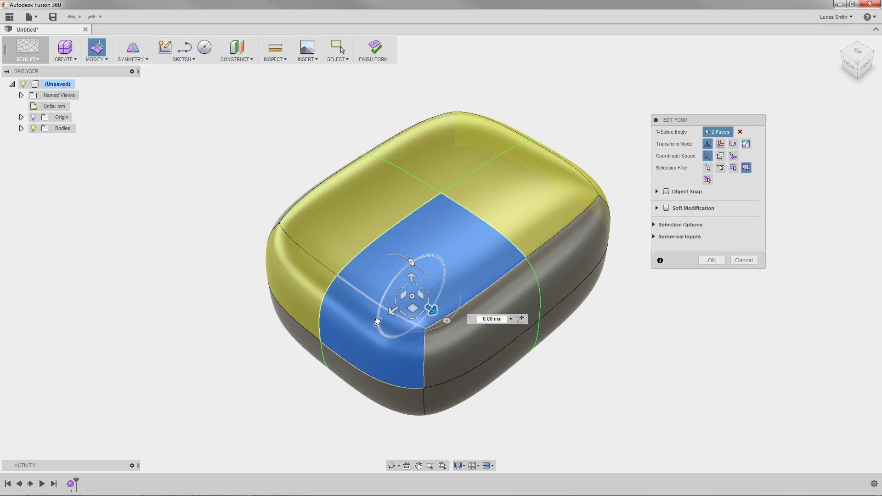
{"action": "left_click_drag", "start_coordinate": [377, 321], "coordinate": [383, 265]}
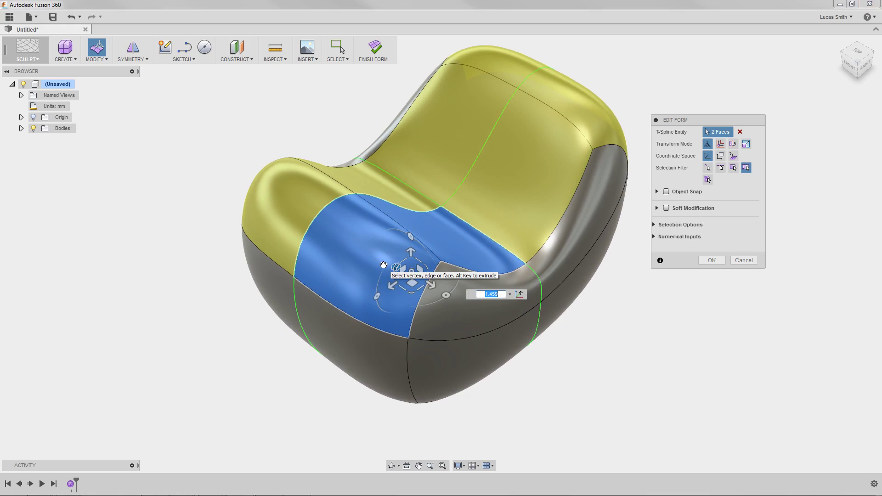
- Pull the left front face up 35 mm into a tall rounded prong
{"action": "left_click", "coordinate": [350, 246]}
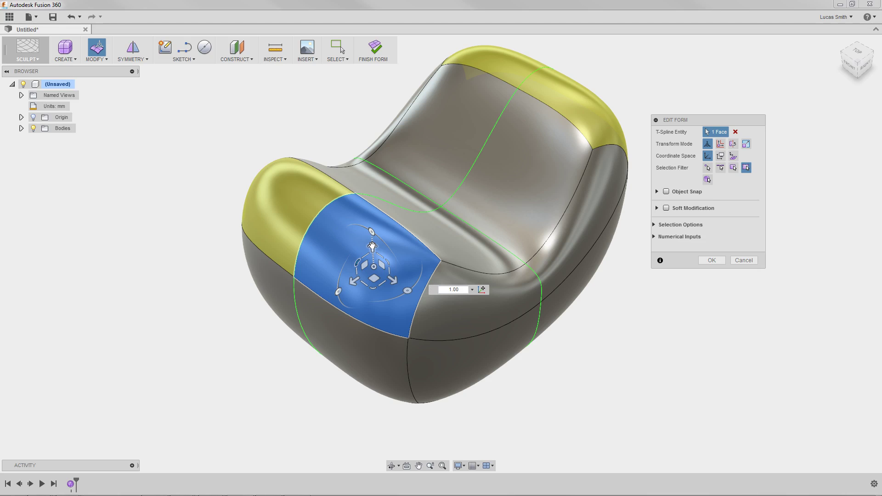
{"action": "left_click_drag", "start_coordinate": [372, 230], "coordinate": [370, 208]}
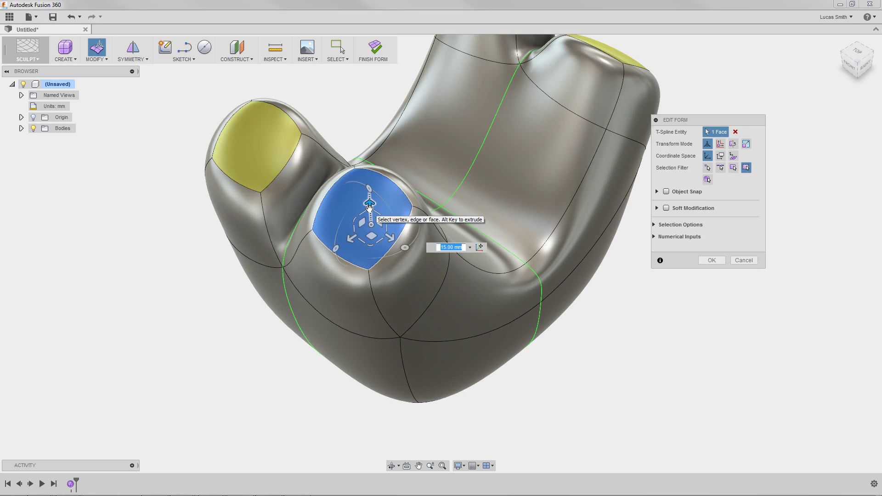
{"action": "mouse_move", "coordinate": [369, 208]}
{"action": "middle_mouse_down", "text": "shift"}
{"action": "mouse_move", "coordinate": [366, 225]}
{"action": "mouse_move", "coordinate": [369, 209]}
{"action": "middle_mouse_up", "text": "shift"}
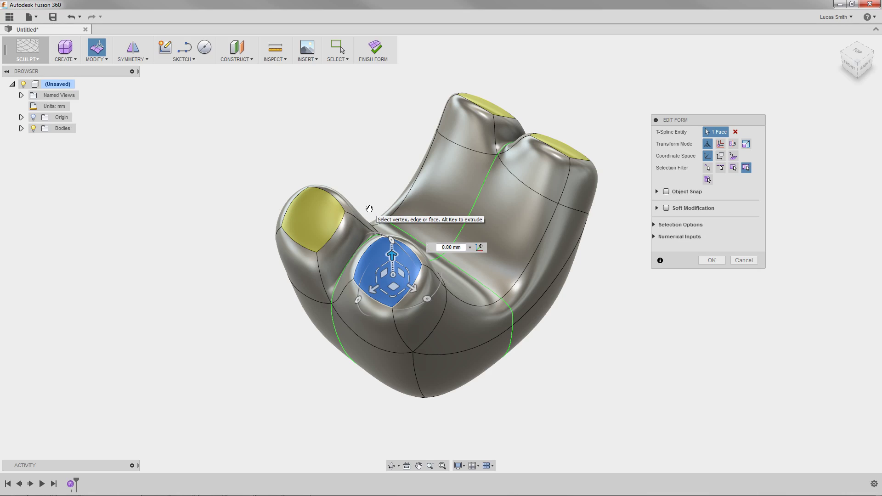
{"action": "left_click_drag", "start_coordinate": [392, 254], "coordinate": [388, 212]}
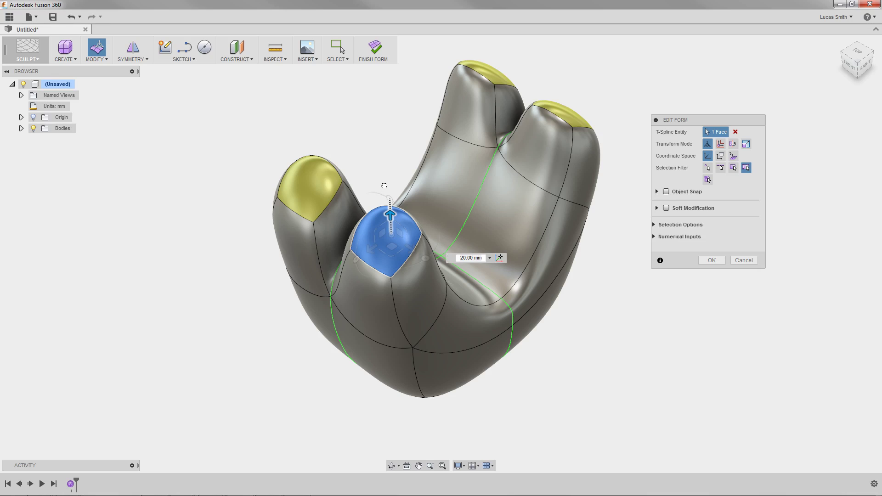
{"action": "left_click_drag", "start_coordinate": [384, 186], "coordinate": [384, 177]}
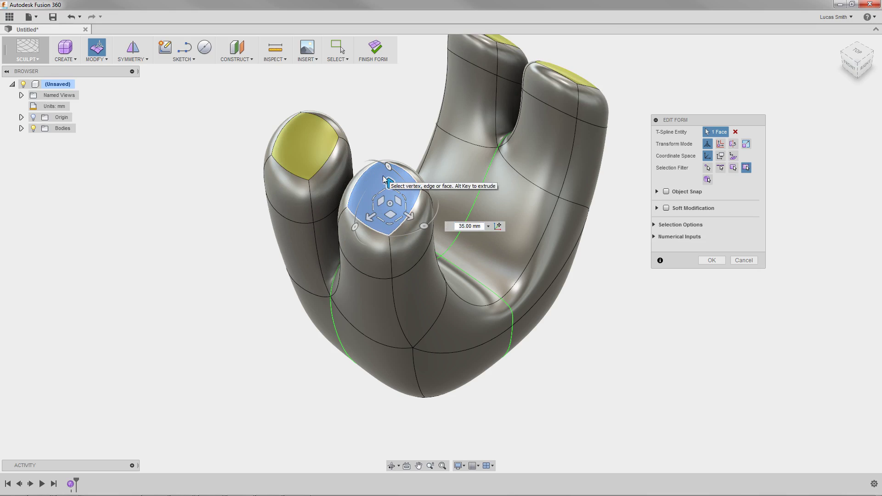
{"action": "scroll", "coordinate": [377, 134], "scroll_direction": "down", "scroll_amount": 3}
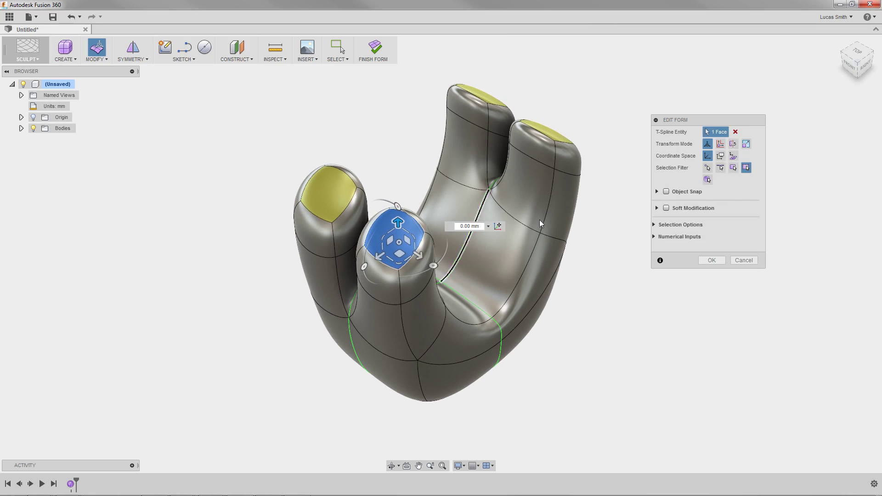
- Confirm the face edits, then undo twice to remove the finger prongs
{"action": "left_click", "coordinate": [724, 263]}
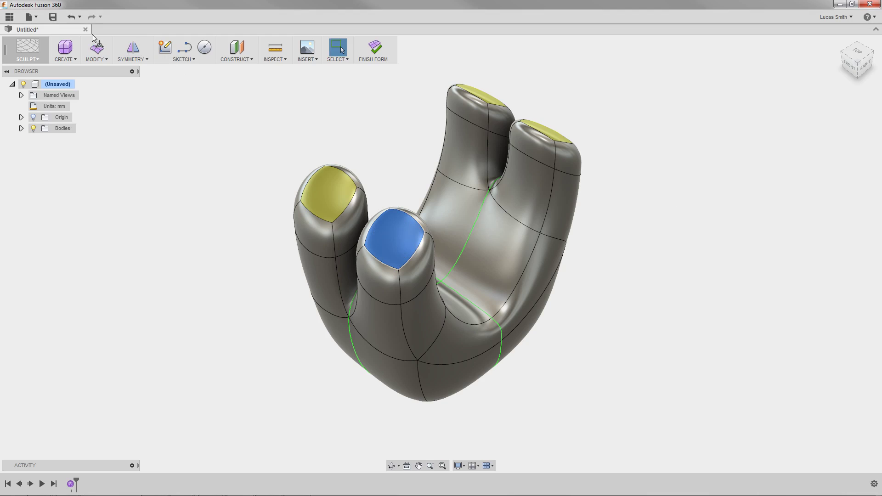
{"action": "left_click", "coordinate": [72, 18]}
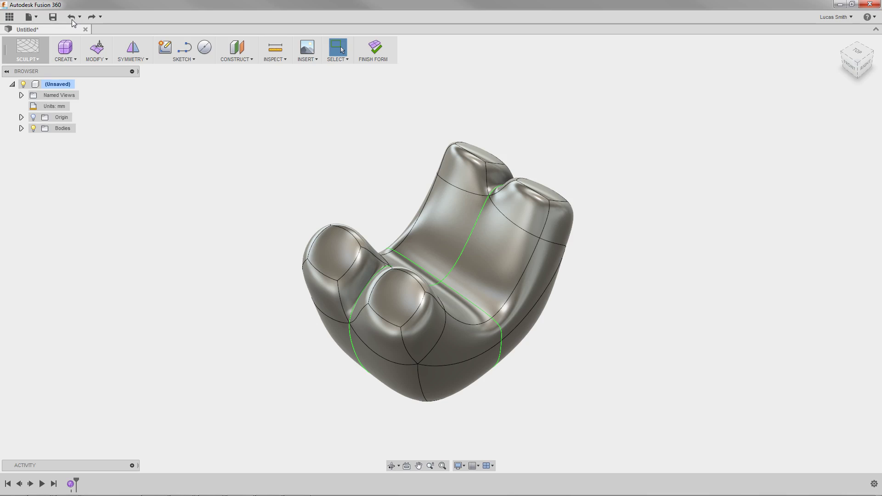
{"action": "left_click", "coordinate": [71, 19]}
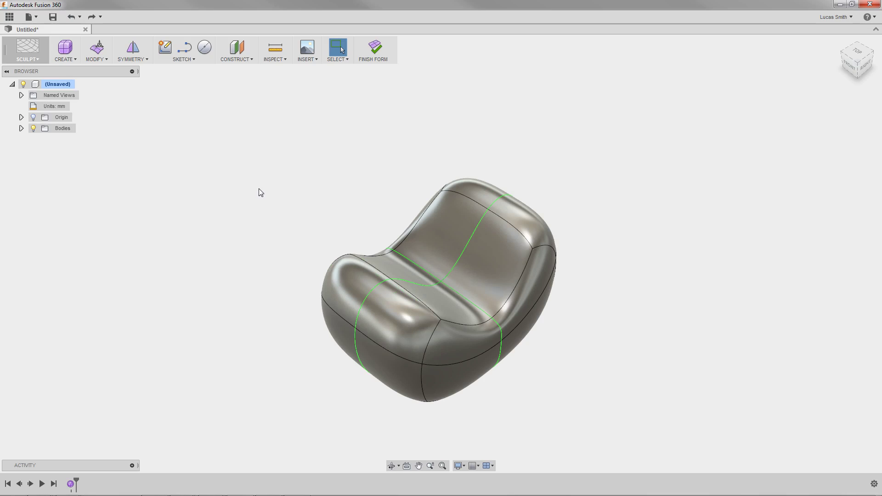
- Undo one more shape edit from the right-click marking menu
{"action": "right_click_drag", "start_coordinate": [258, 188], "coordinate": [178, 189]}
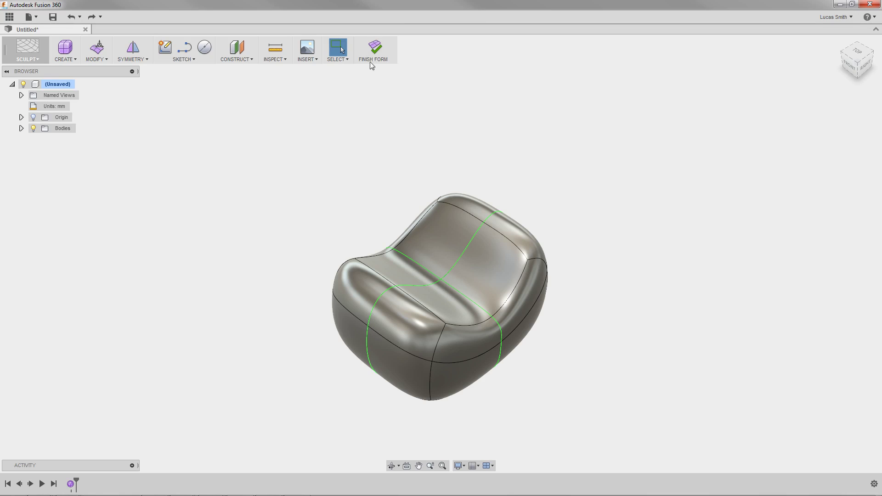
- Hide Body1 and start a 100 mm-diameter T-spline cylinder on the ground plane at the origin
{"action": "left_click", "coordinate": [21, 129]}
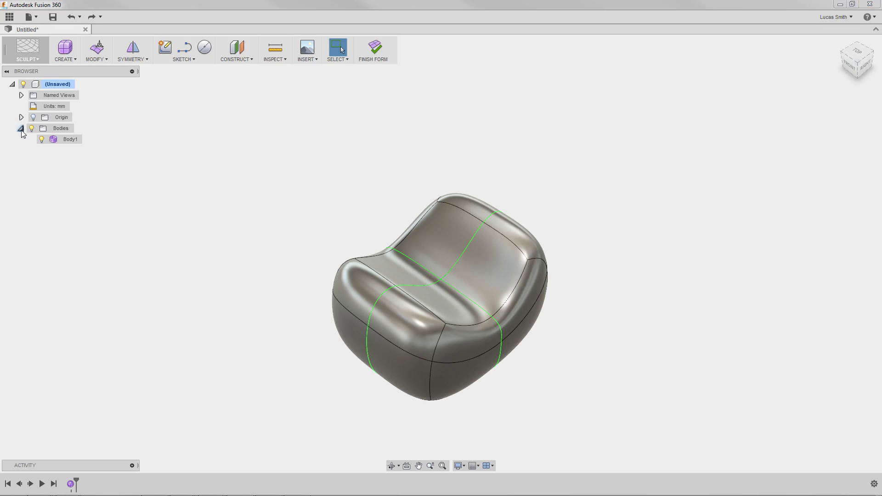
{"action": "left_click", "coordinate": [41, 139]}
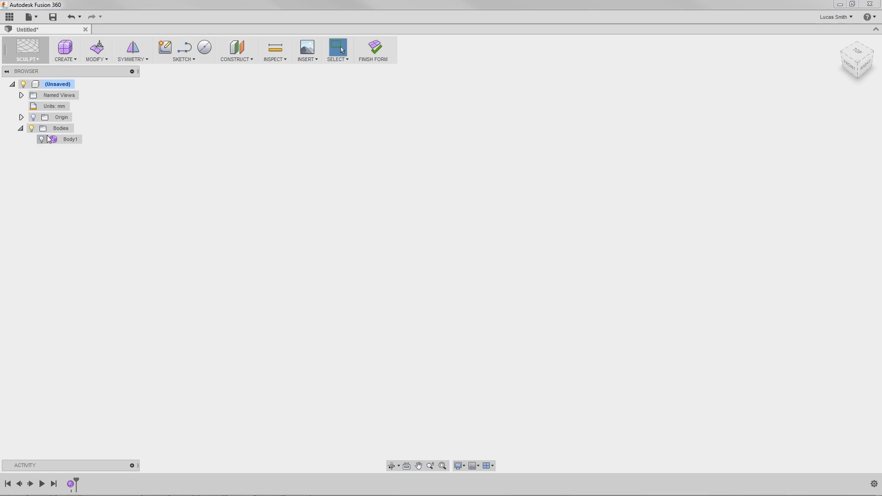
{"action": "left_click", "coordinate": [77, 60]}
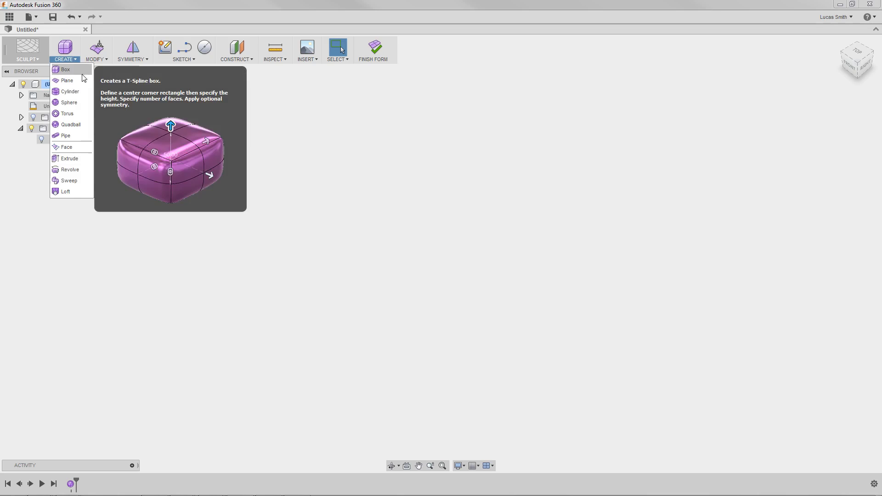
{"action": "left_click", "coordinate": [78, 92]}
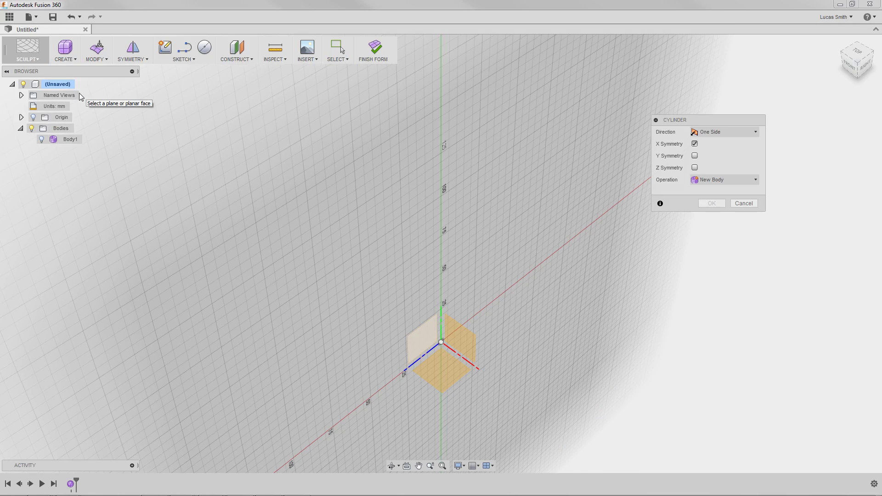
{"action": "left_click", "coordinate": [429, 371]}
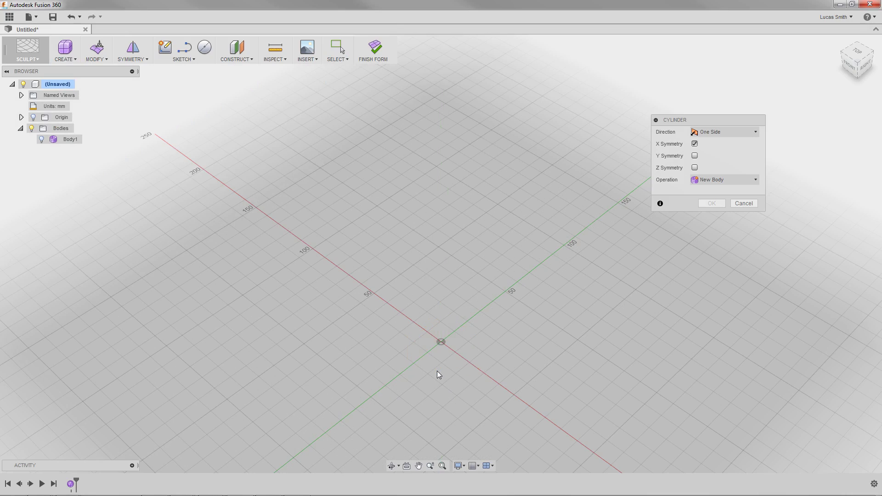
{"action": "left_click", "coordinate": [440, 341]}
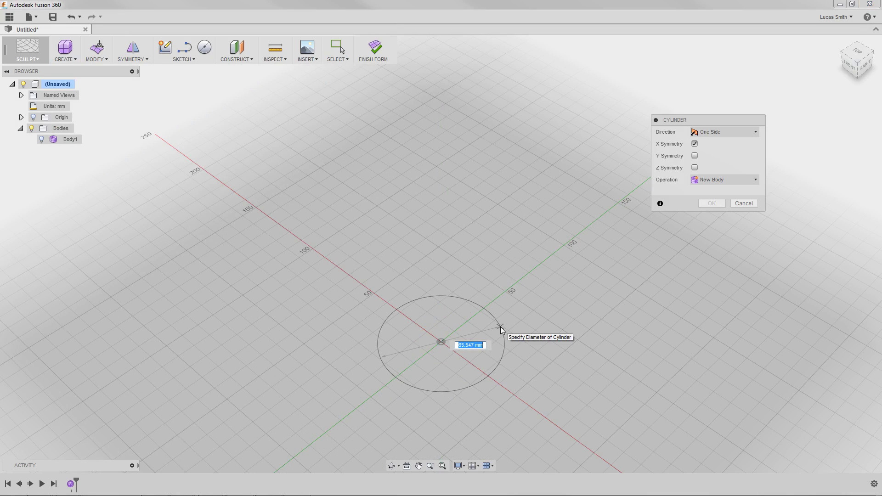
{"action": "type", "text": "100"}
{"action": "key", "text": "Return"}
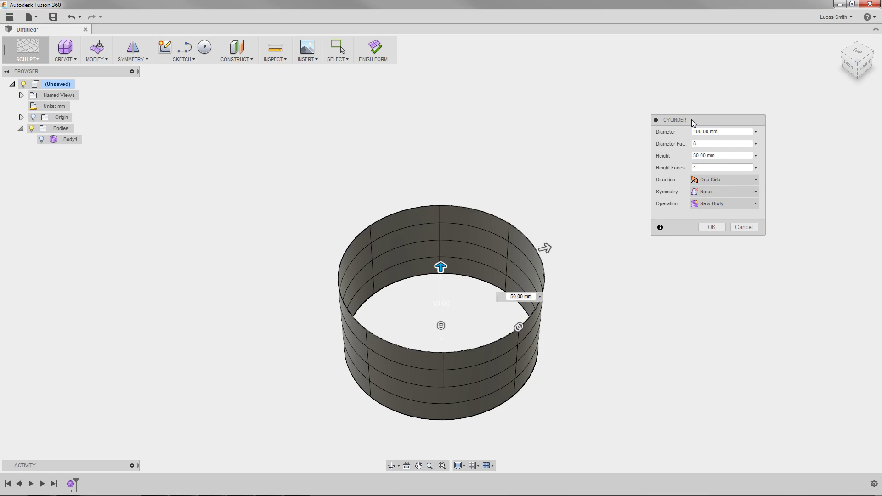
- Give the cylinder Mirror symmetry across X, stretch it to 130 mm tall, and commit it
{"action": "left_click", "coordinate": [707, 192]}
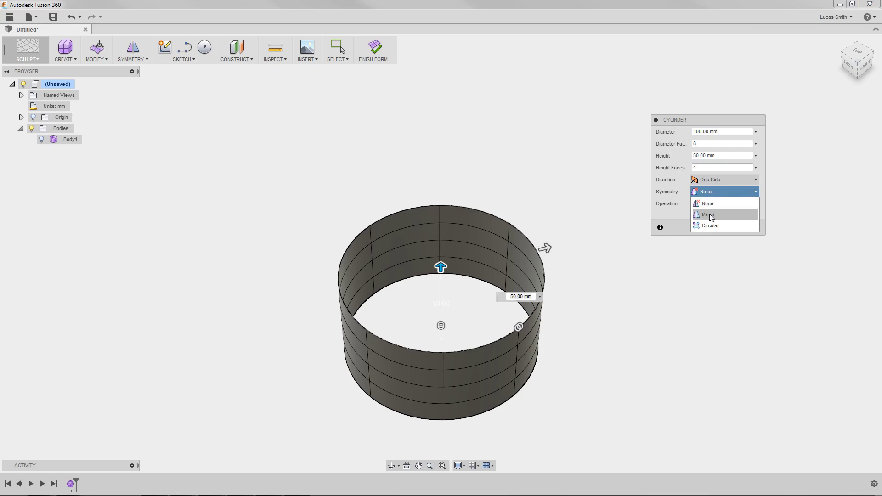
{"action": "left_click", "coordinate": [709, 213]}
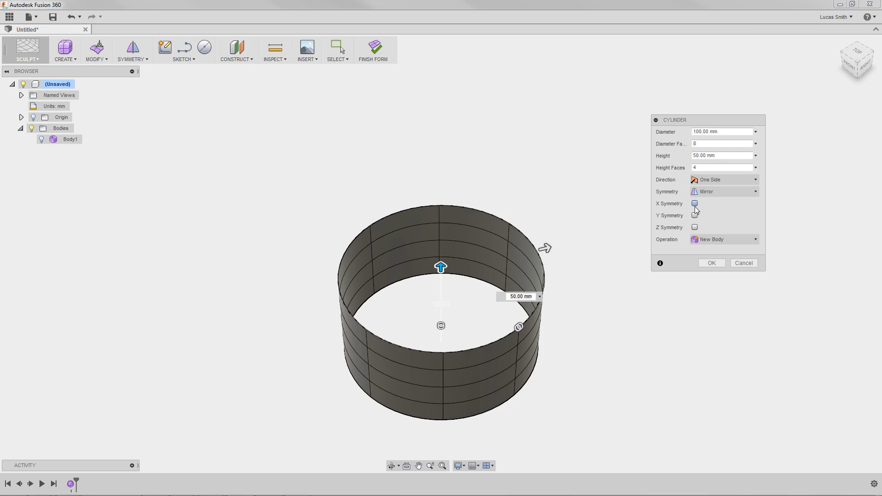
{"action": "left_click", "coordinate": [695, 205]}
{"action": "left_click_drag", "start_coordinate": [440, 267], "coordinate": [430, 139]}
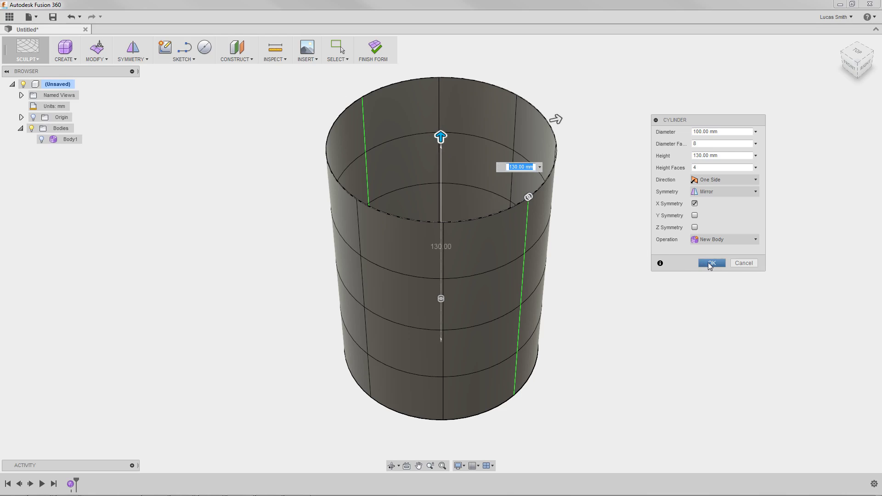
{"action": "left_click", "coordinate": [710, 264]}
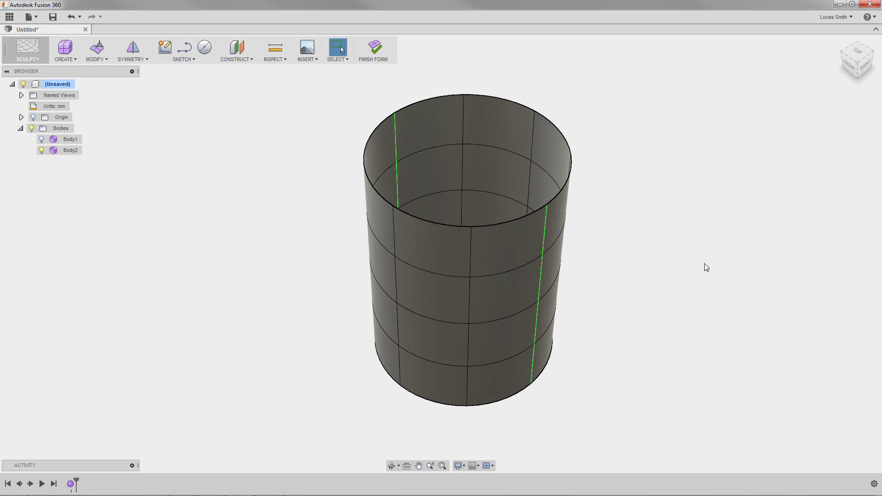
- In Edit Form, select three right-column faces and push them inward to flare the top
{"action": "middle_click_drag", "start_coordinate": [660, 324], "coordinate": [686, 294], "text": "shift"}
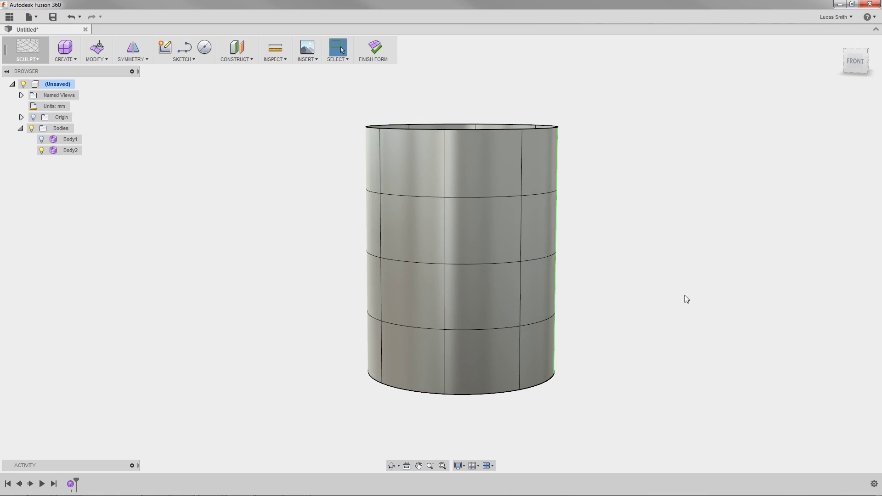
{"action": "left_click", "coordinate": [99, 47]}
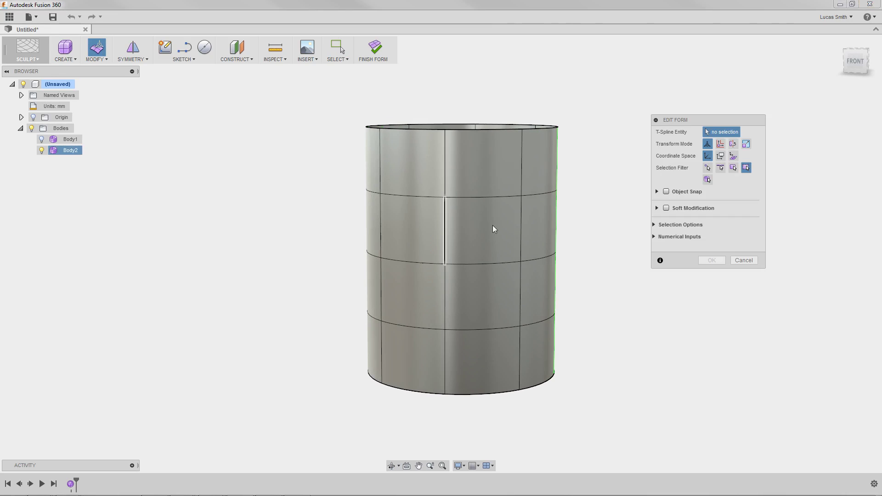
{"action": "left_click", "coordinate": [531, 225]}
{"action": "left_click", "coordinate": [537, 276], "text": "shift"}
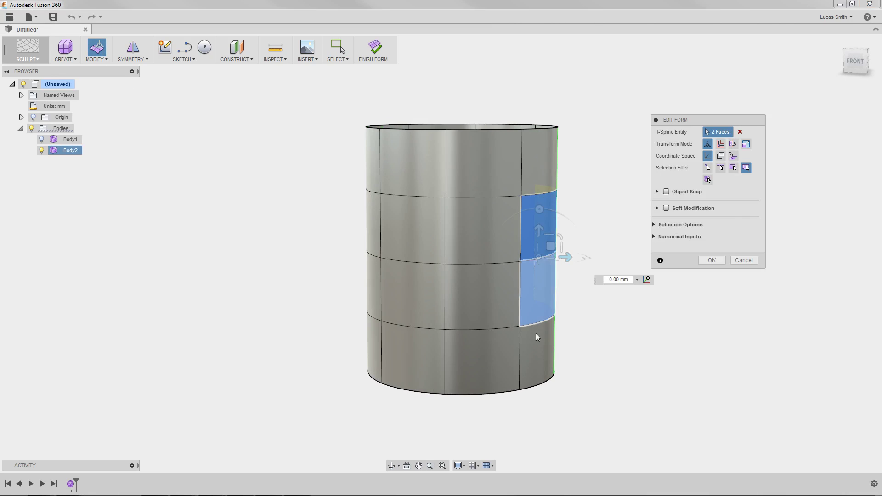
{"action": "left_click", "coordinate": [535, 335], "text": "shift"}
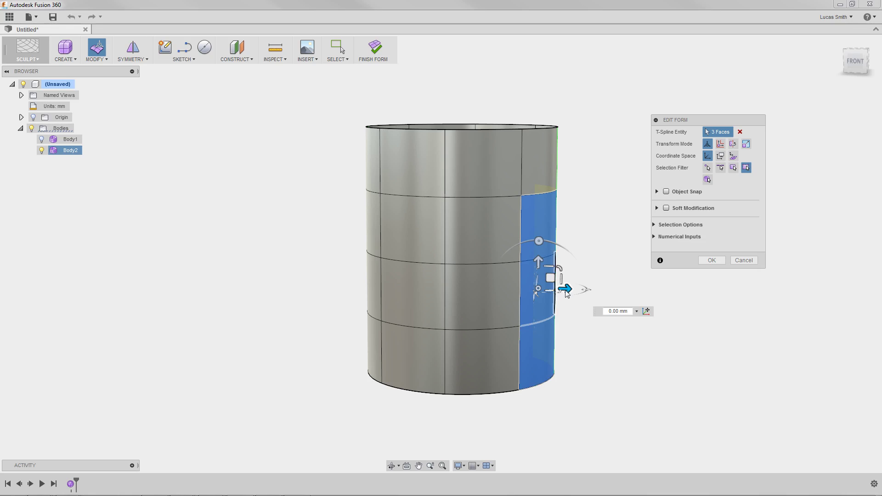
{"action": "left_click_drag", "start_coordinate": [567, 288], "coordinate": [529, 292]}
{"action": "left_click", "coordinate": [539, 335]}
- Window-select the faces down the right side and pull them in 20 mm
{"action": "middle_click_drag", "start_coordinate": [538, 335], "coordinate": [580, 270], "text": "shift"}
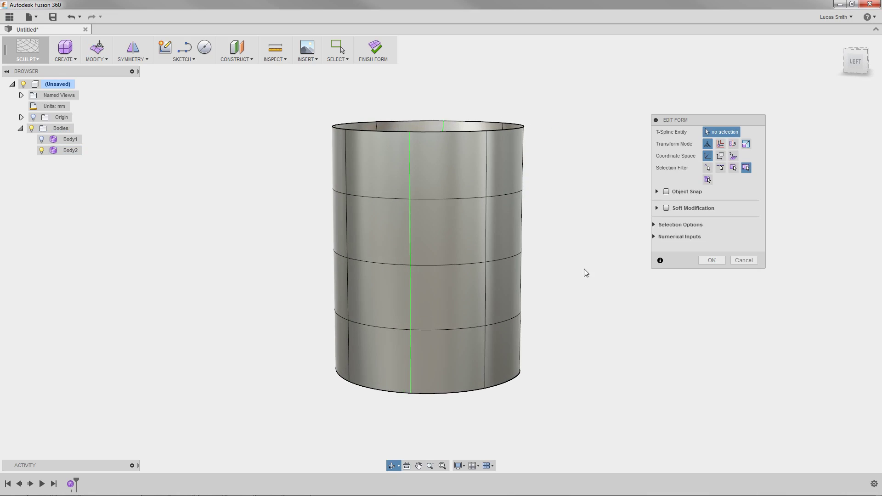
{"action": "left_click_drag", "start_coordinate": [515, 307], "coordinate": [506, 414]}
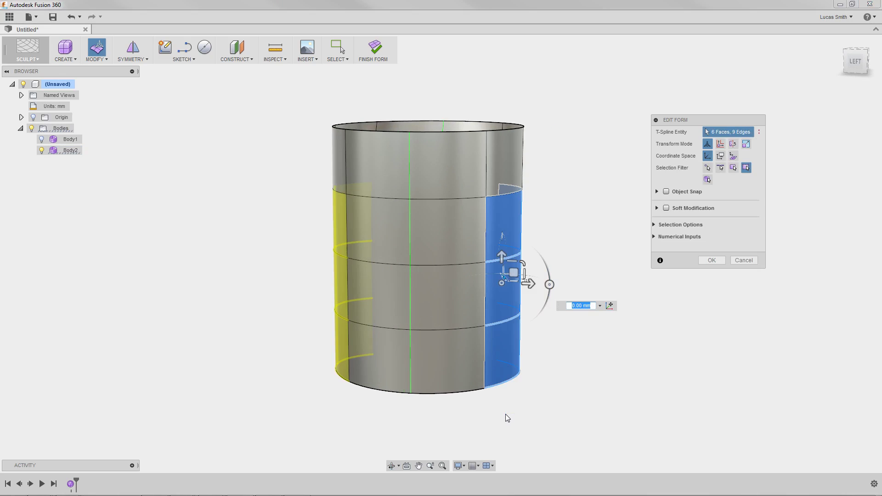
{"action": "left_click_drag", "start_coordinate": [531, 283], "coordinate": [495, 285]}
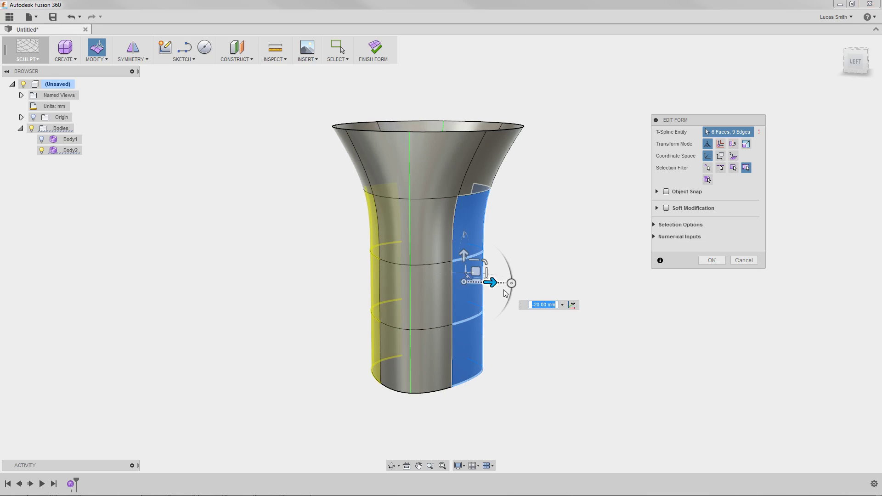
{"action": "left_click", "coordinate": [577, 266]}
{"action": "middle_click_drag", "start_coordinate": [577, 266], "coordinate": [514, 267], "text": "shift"}
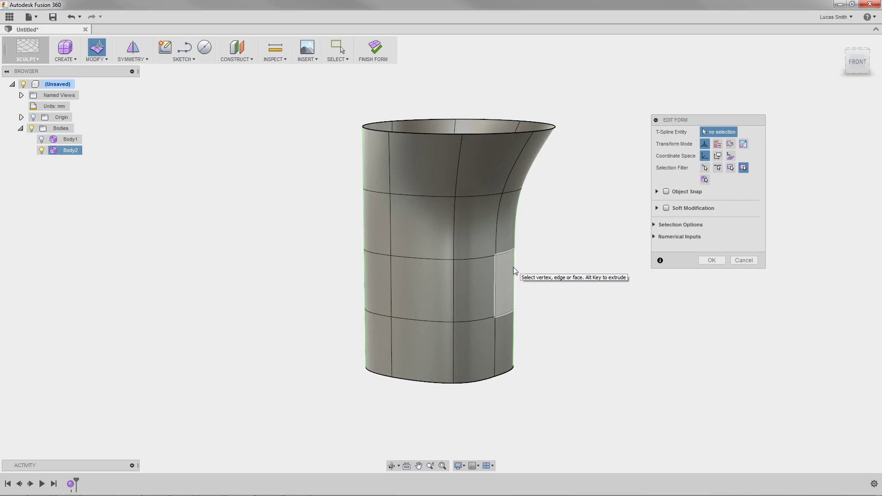
- Commit the Edit Form changes so Body2 keeps its flared spout rim
{"action": "left_click", "coordinate": [712, 260]}
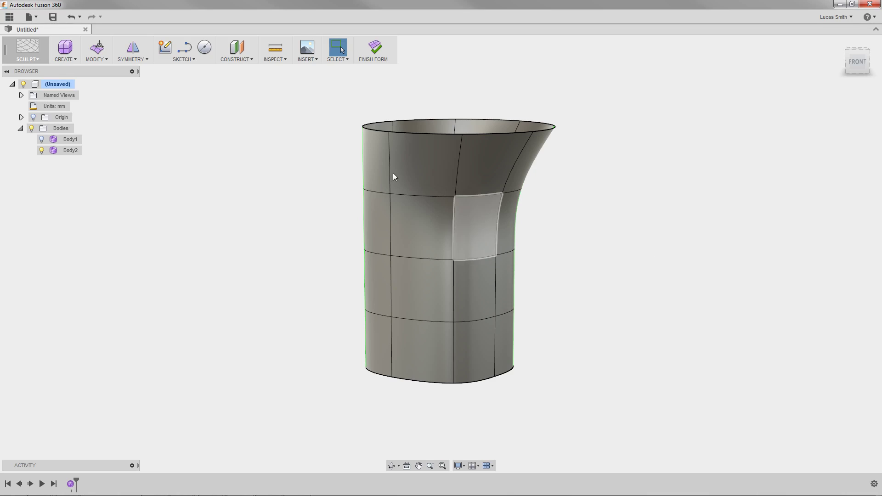
- Insert edges on both sides of the upper-left edge of Body2
{"action": "left_click", "coordinate": [103, 62]}
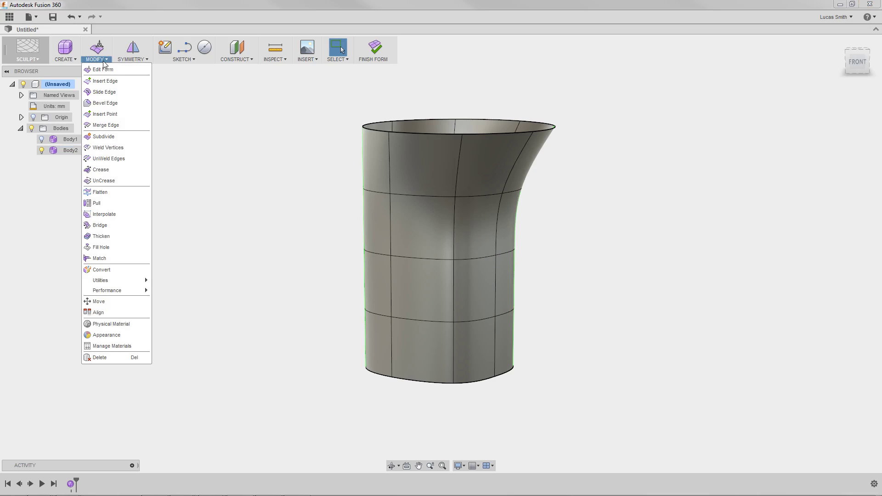
{"action": "left_click", "coordinate": [106, 81]}
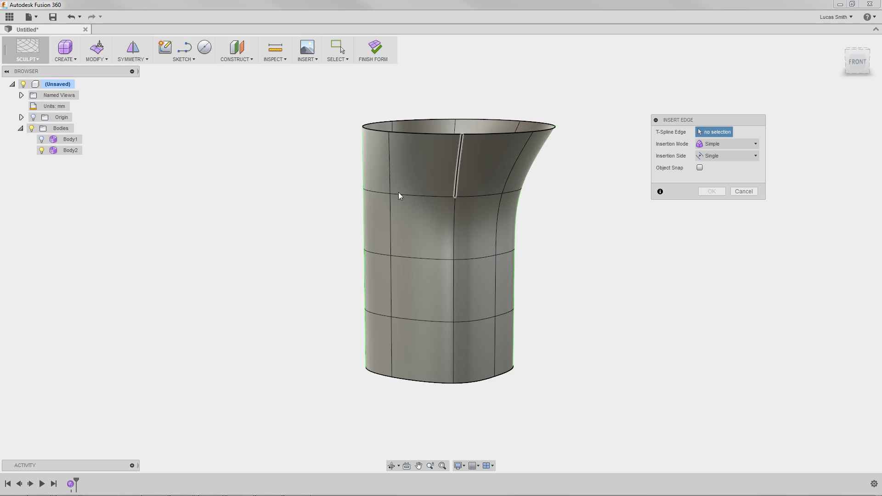
{"action": "left_click", "coordinate": [383, 194]}
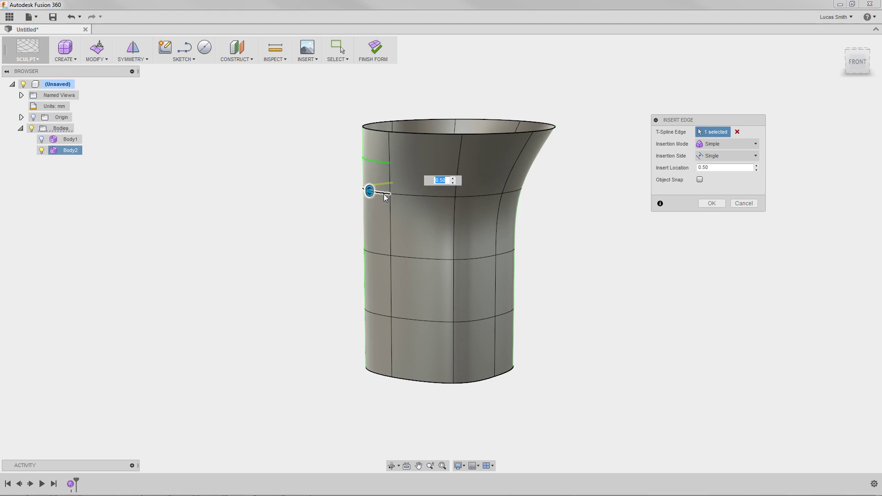
{"action": "left_click", "coordinate": [718, 158]}
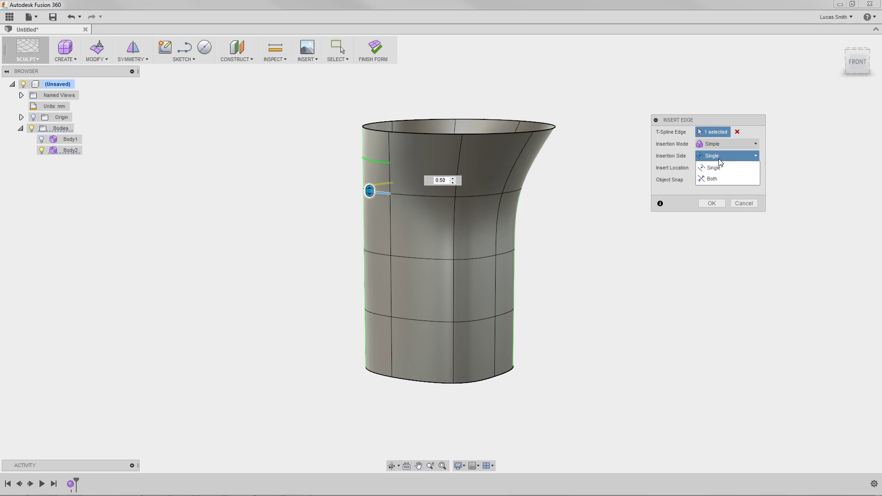
{"action": "left_click", "coordinate": [720, 177]}
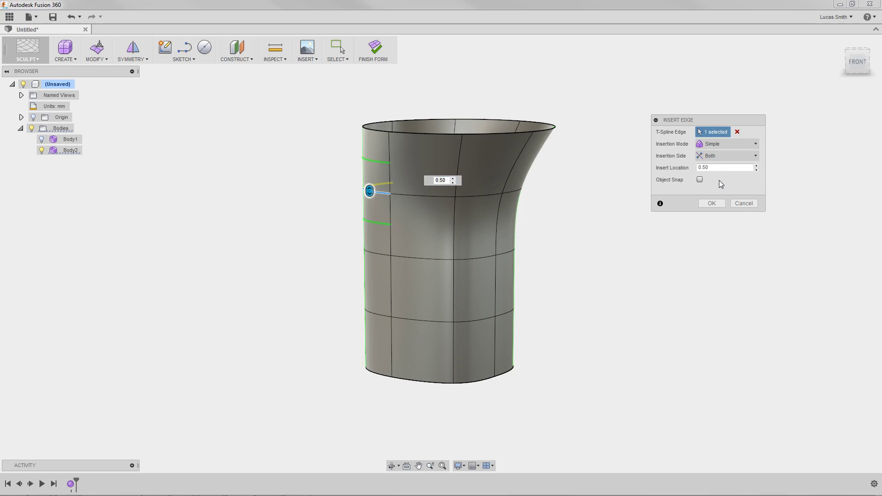
{"action": "left_click", "coordinate": [712, 203]}
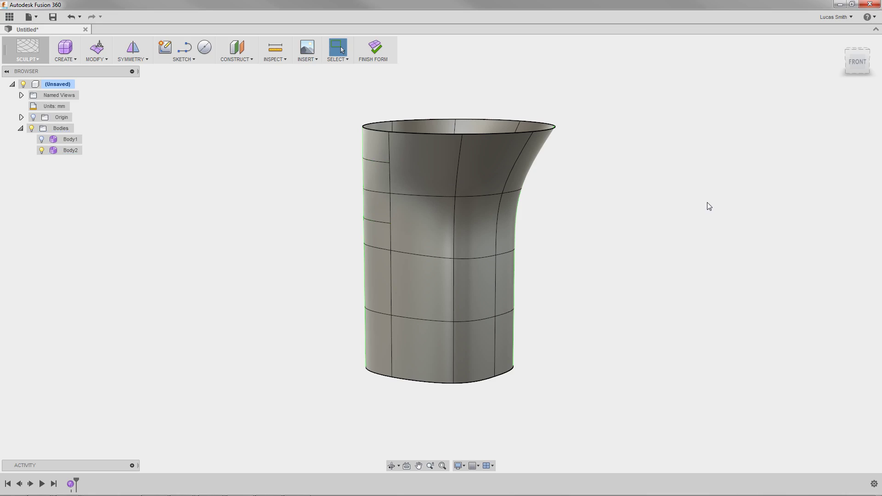
- Insert edges beside the lower-left edge to subdivide the lower left faces
{"action": "left_click", "coordinate": [109, 62]}
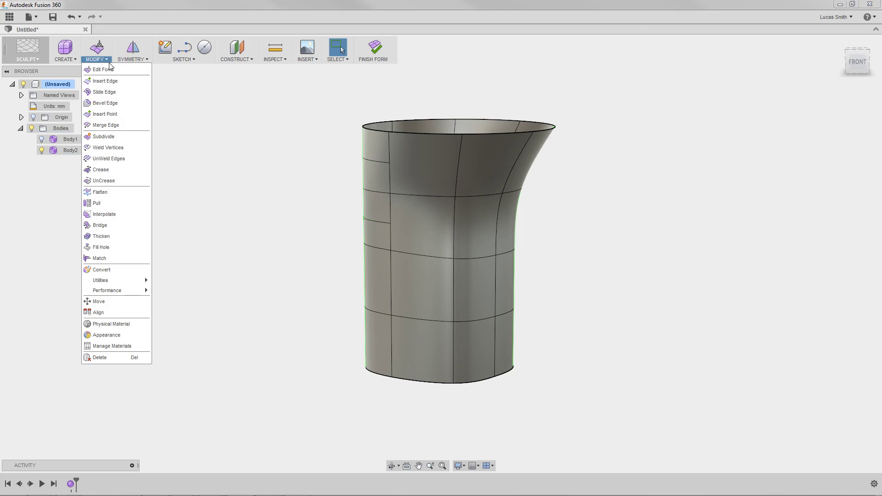
{"action": "left_click", "coordinate": [112, 79]}
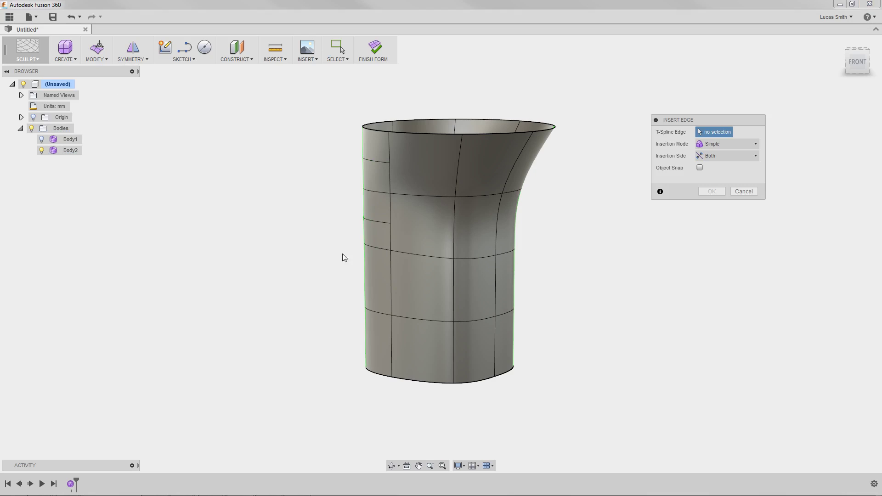
{"action": "left_click", "coordinate": [375, 311]}
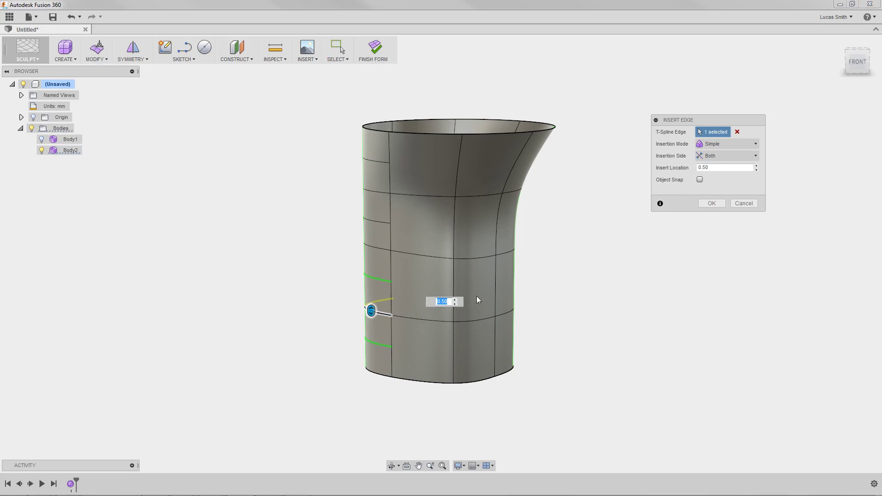
{"action": "left_click", "coordinate": [712, 204]}
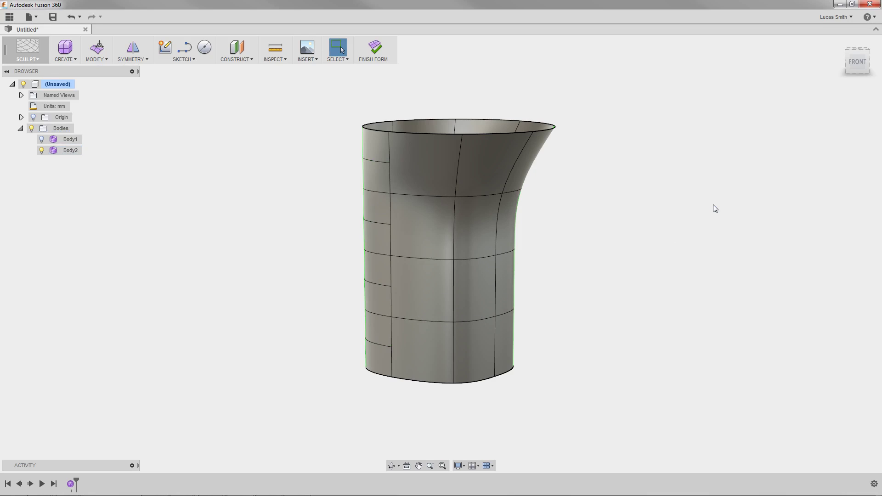
{"action": "middle_click_drag", "start_coordinate": [624, 235], "coordinate": [597, 238], "text": "shift"}
- Push three left-edge vertices out 10 mm with Edit Form to form finger grips
{"action": "left_click", "coordinate": [362, 192]}
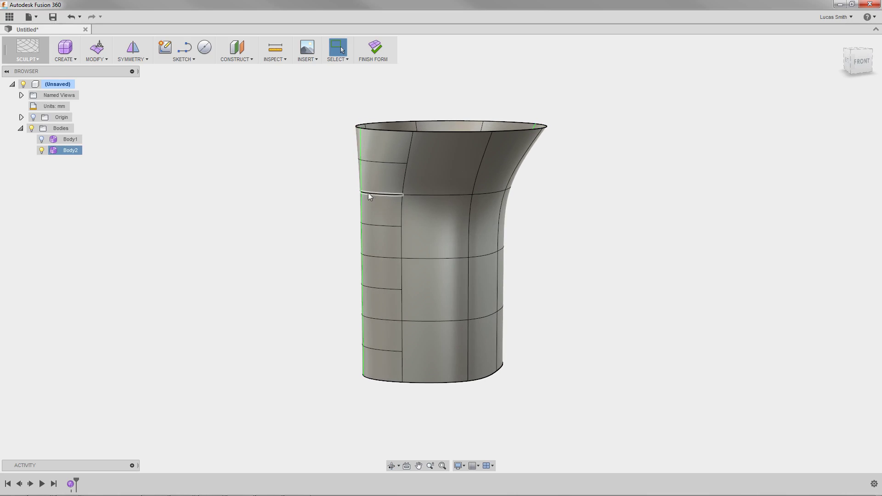
{"action": "left_click", "coordinate": [362, 254], "text": "shift"}
{"action": "left_click", "coordinate": [362, 316], "text": "shift"}
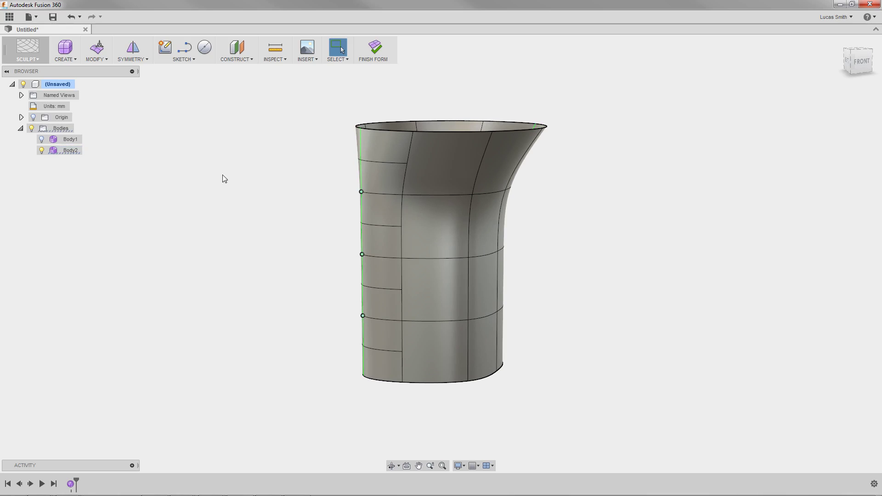
{"action": "left_click", "coordinate": [103, 58]}
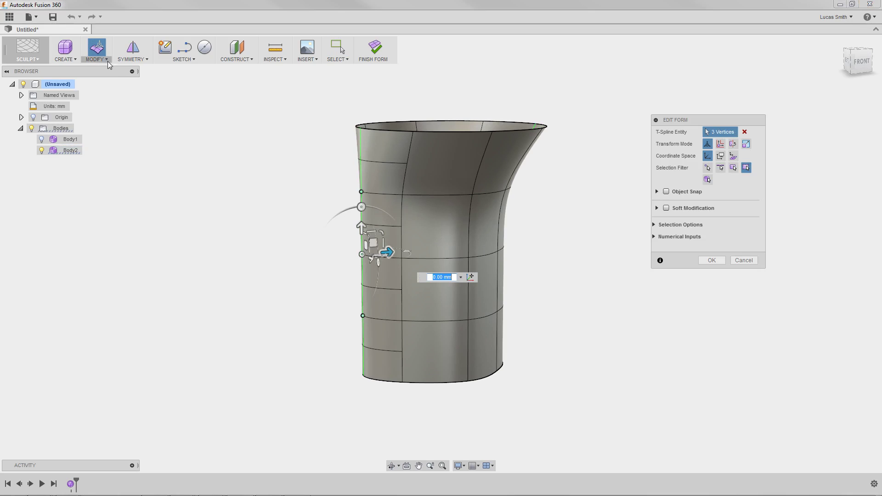
{"action": "middle_click_drag", "start_coordinate": [324, 237], "coordinate": [305, 235], "text": "shift"}
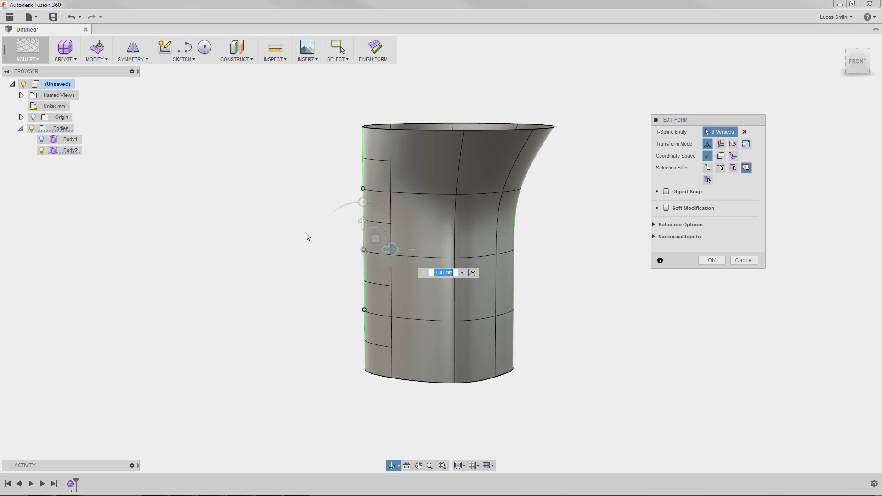
{"action": "left_click_drag", "start_coordinate": [394, 250], "coordinate": [415, 251]}
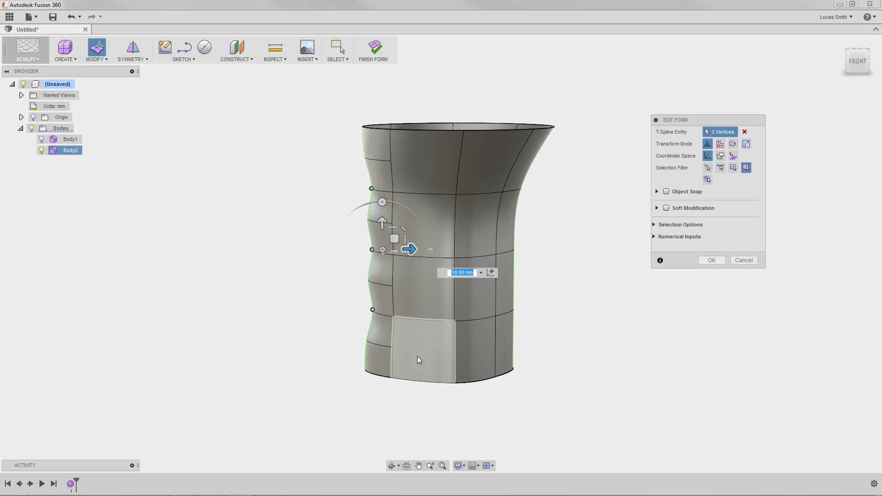
- Scale the bottom edge loop down to 0.487 to taper the base and commit
{"action": "double_click", "coordinate": [418, 380]}
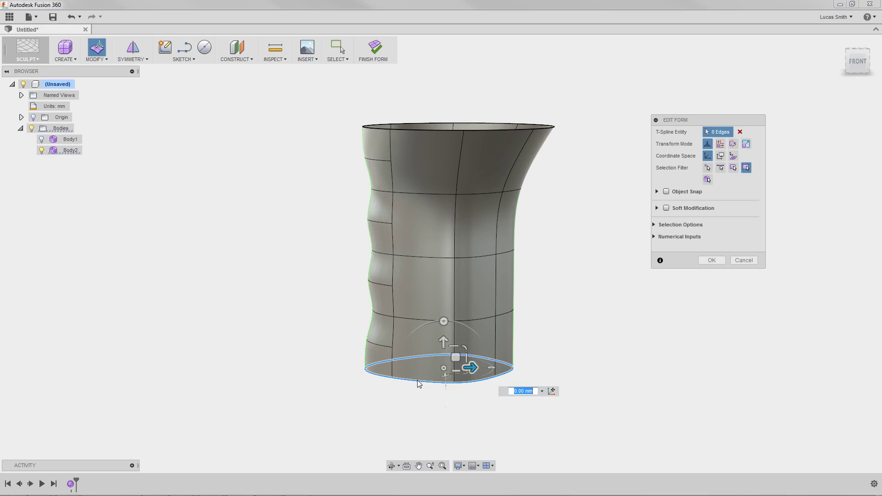
{"action": "middle_click_drag", "start_coordinate": [410, 395], "coordinate": [444, 389], "text": "shift"}
{"action": "left_click_drag", "start_coordinate": [457, 350], "coordinate": [447, 345]}
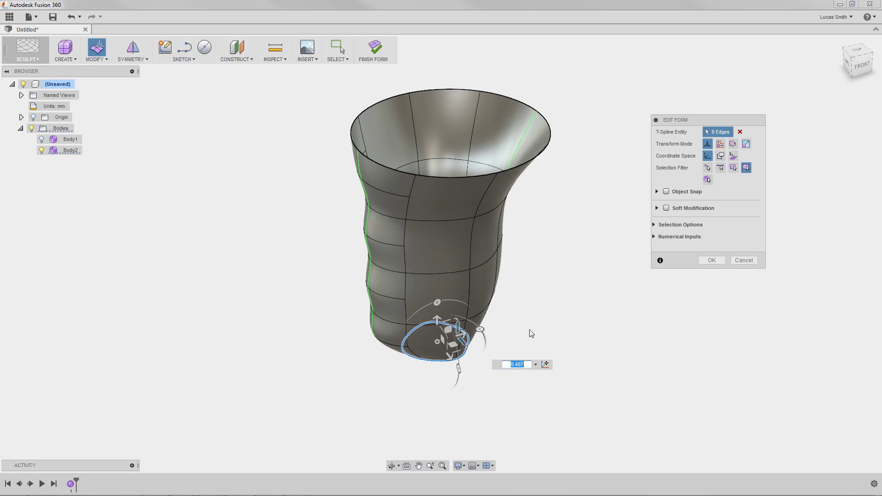
{"action": "left_click", "coordinate": [703, 260]}
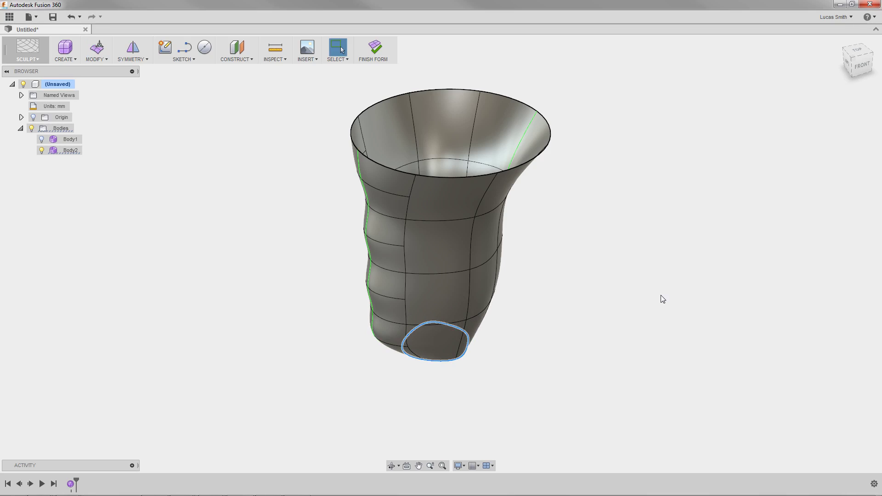
{"action": "middle_click_drag", "start_coordinate": [660, 295], "coordinate": [340, 272], "text": "shift"}
{"action": "key", "text": "Escape"}
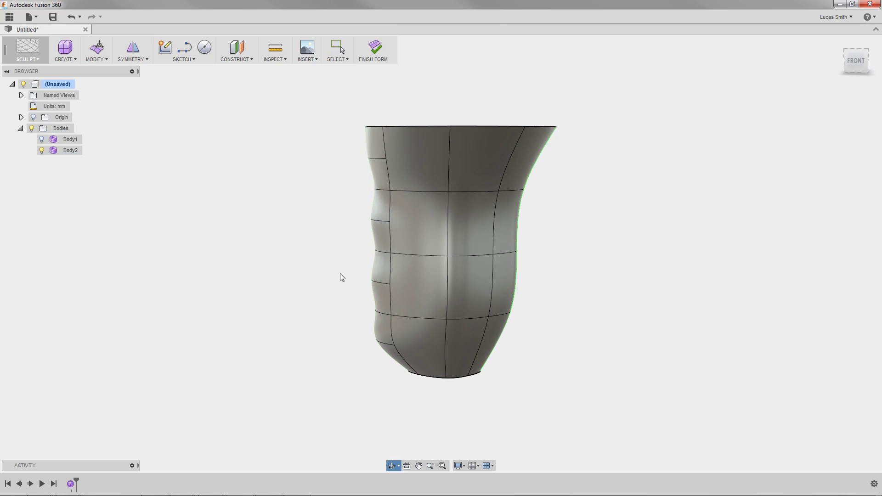